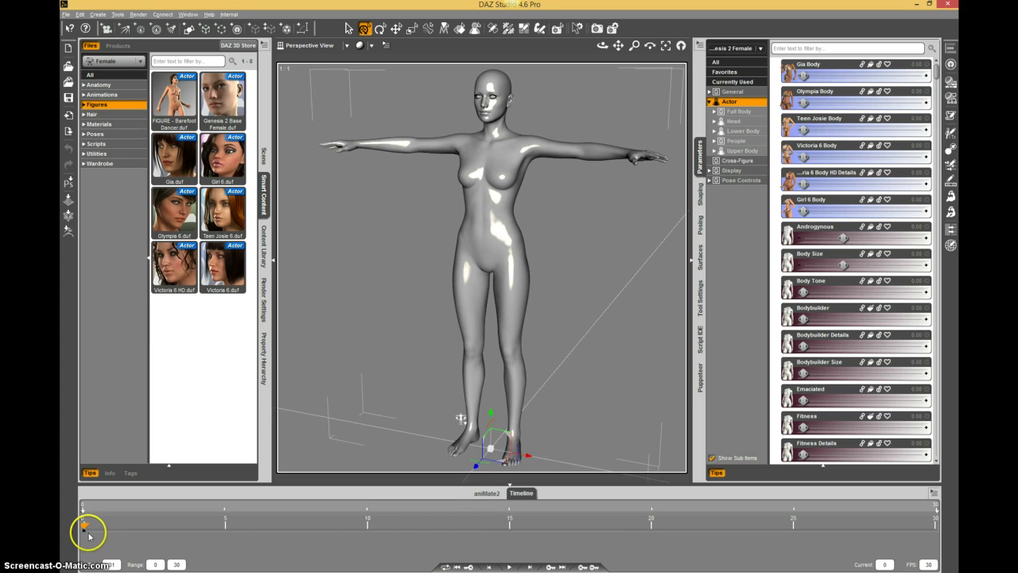
- Key Gia Body at 1 on frame 5, then at frame 10 set Gia to 0 and Olympia Body to 1
left_click_drag(85, 527, 230, 523)
left_click(804, 75)
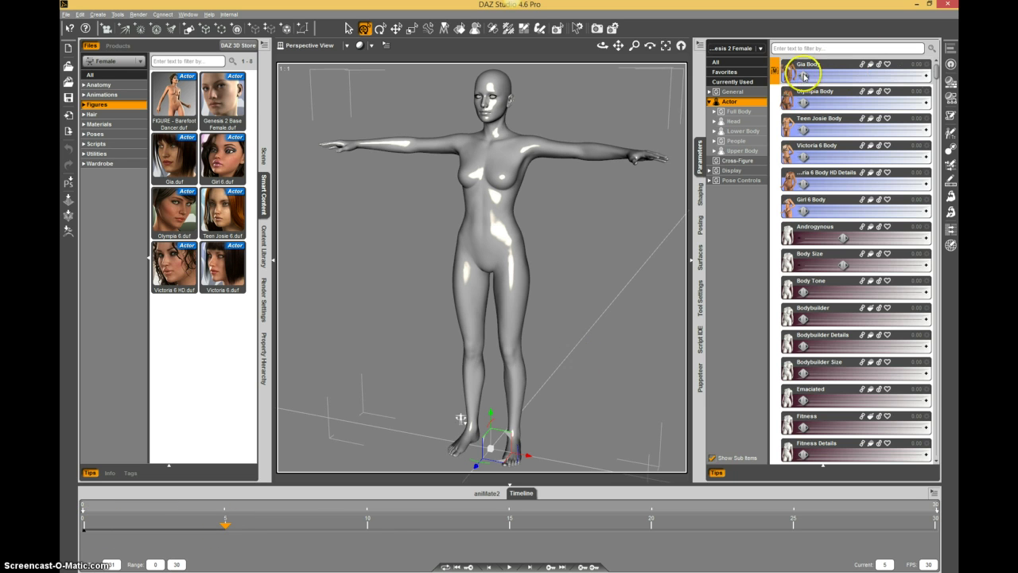
left_click_drag(808, 77, 939, 68)
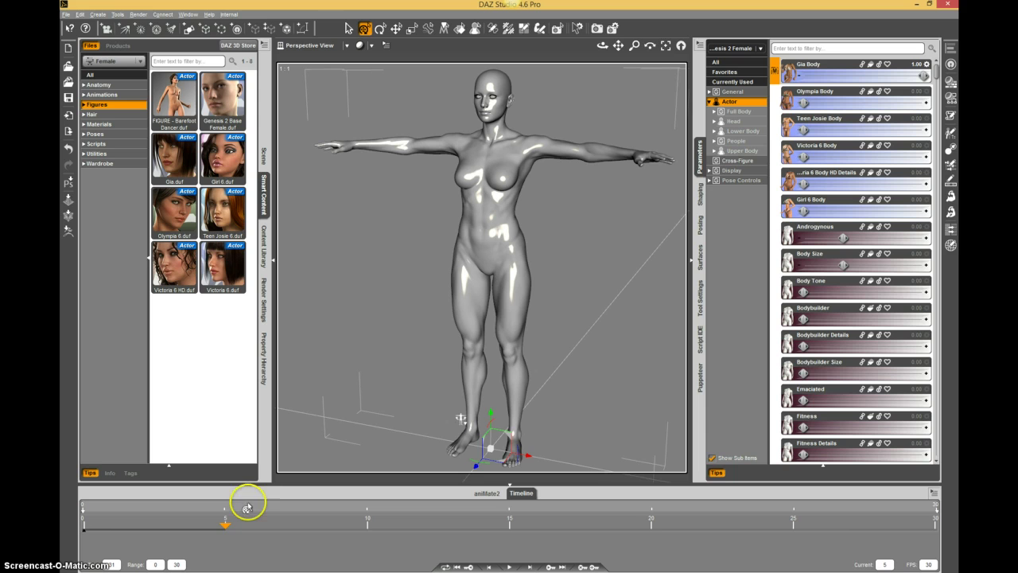
left_click(367, 525)
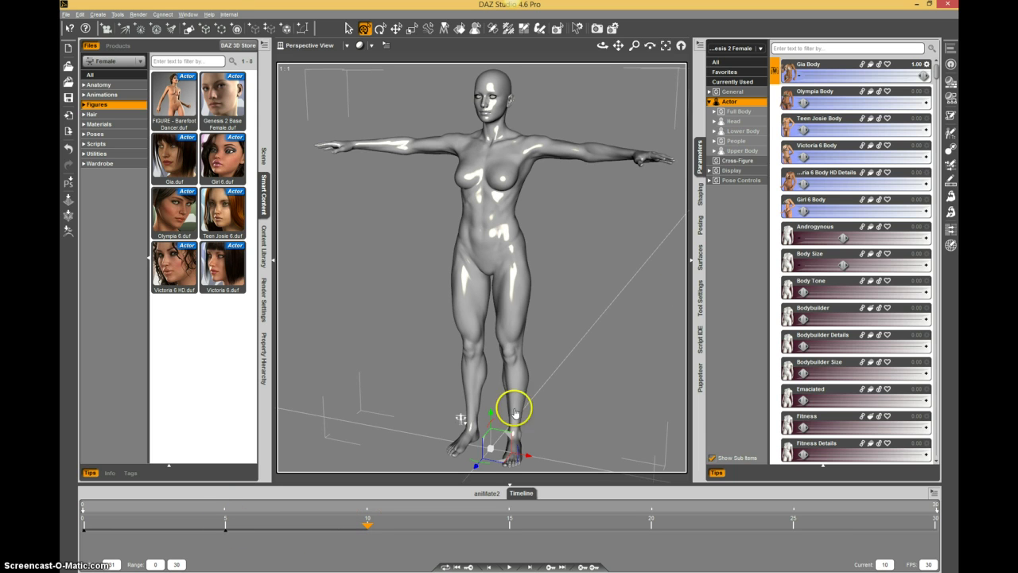
left_click_drag(930, 72, 801, 79)
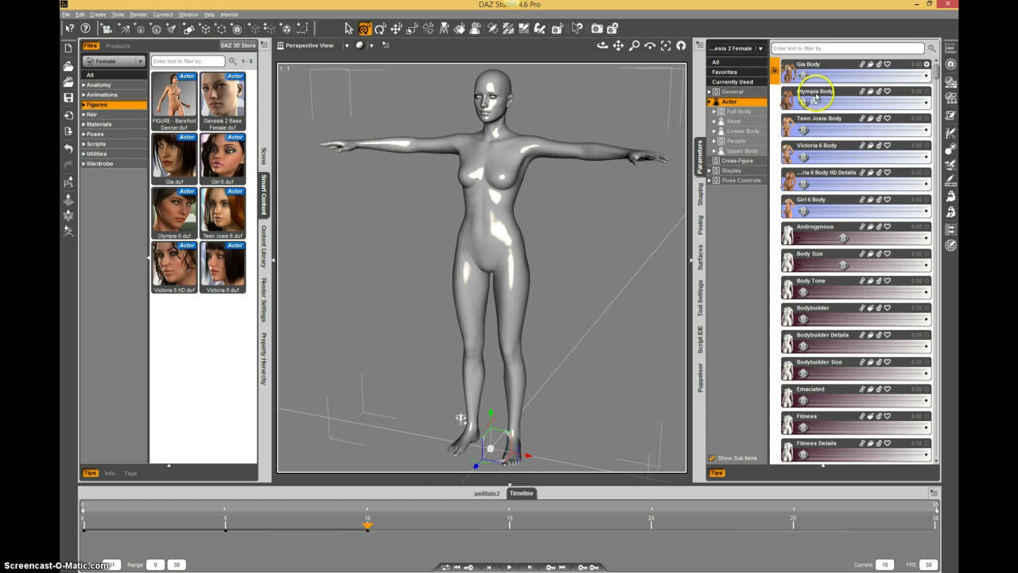
left_click_drag(802, 102, 949, 100)
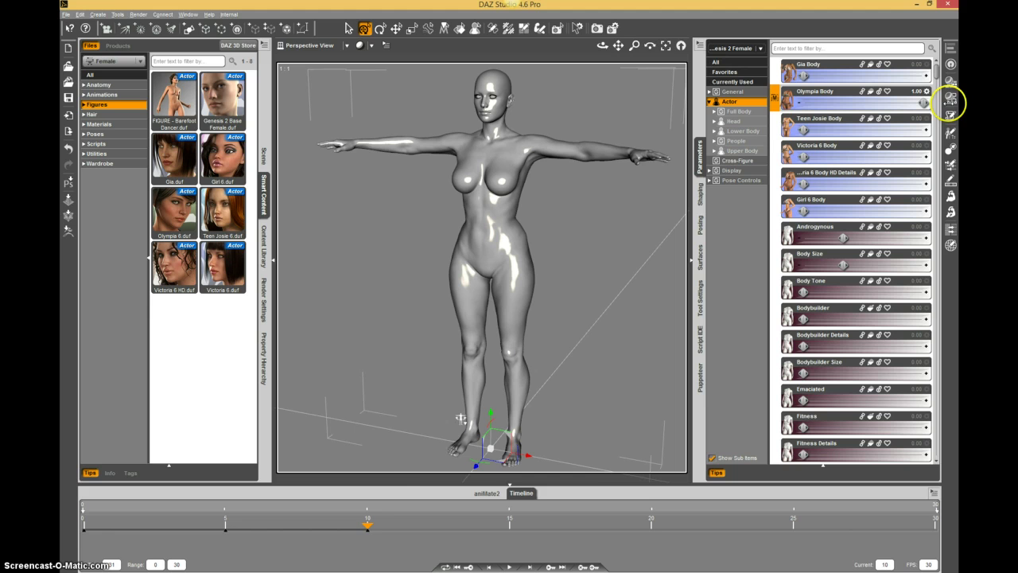
- Zero Olympia Body at frame 5, then scrub back to frame 0 to check the base shape
left_click_drag(367, 529, 227, 526)
left_click_drag(862, 102, 759, 104)
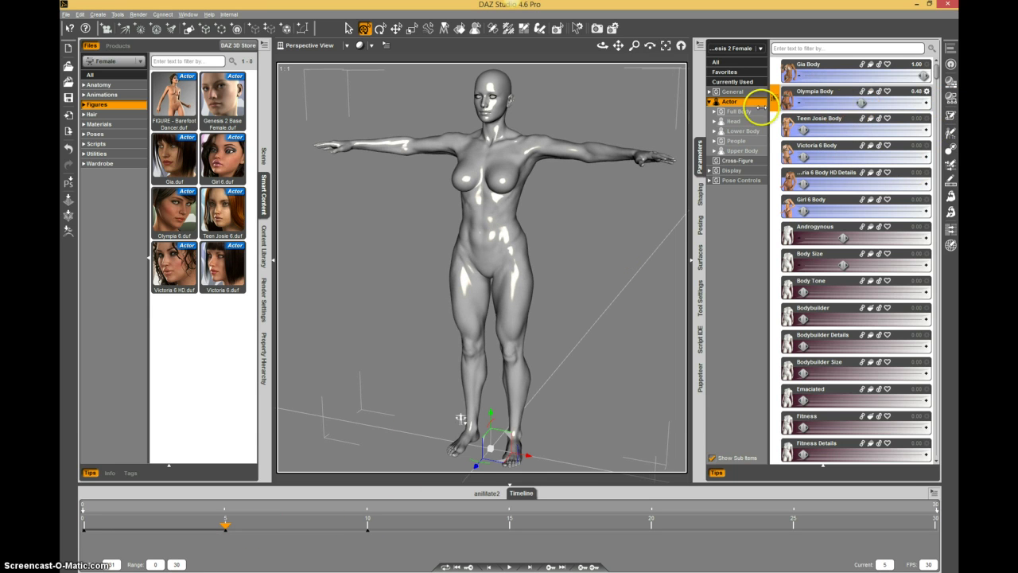
left_click_drag(224, 526, 509, 524)
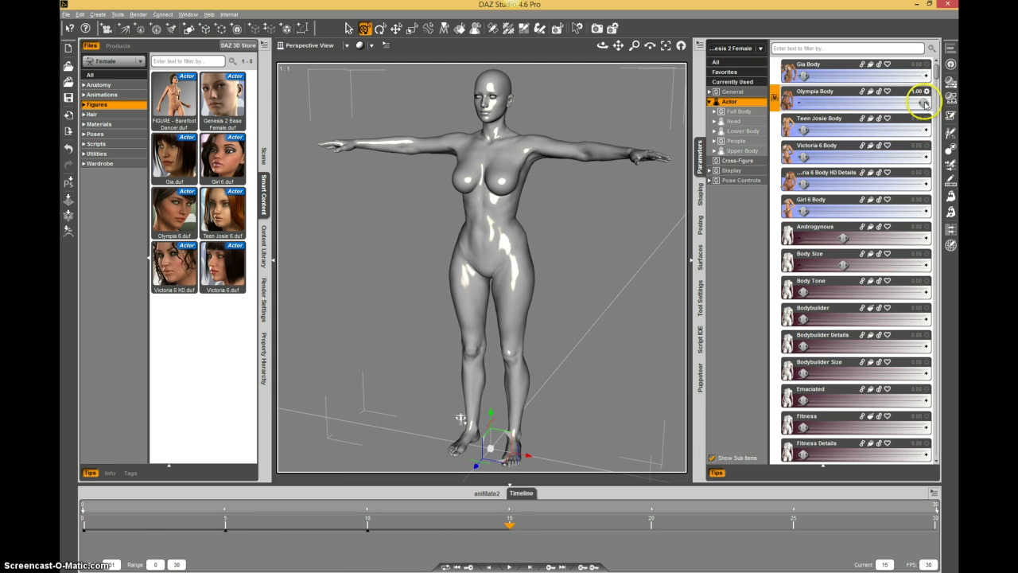
- At frame 15 swap Olympia Body for Teen Josie Body at 1, zeroing Teen Josie at frame 10
left_click_drag(825, 102, 772, 97)
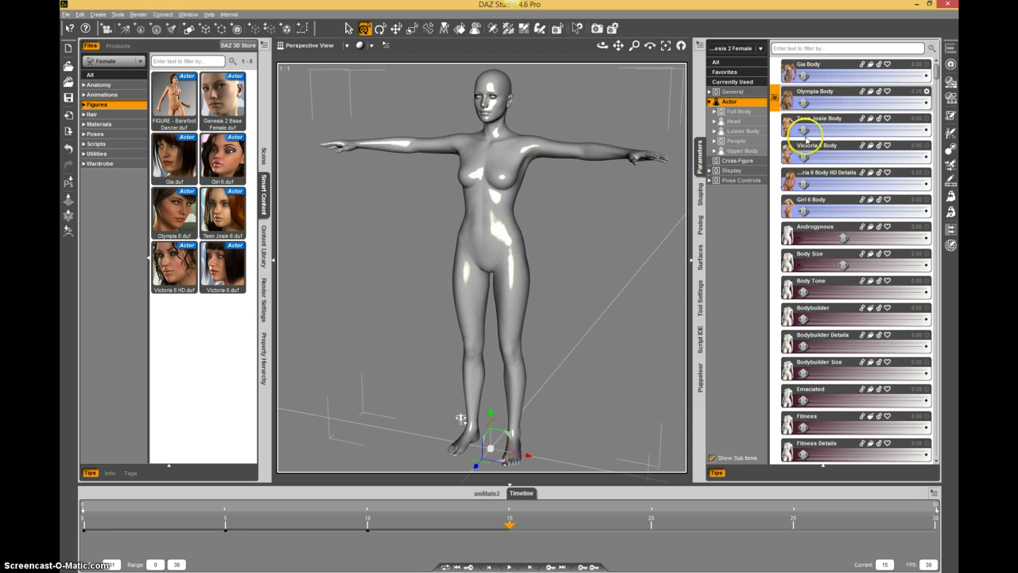
left_click_drag(804, 129, 957, 129)
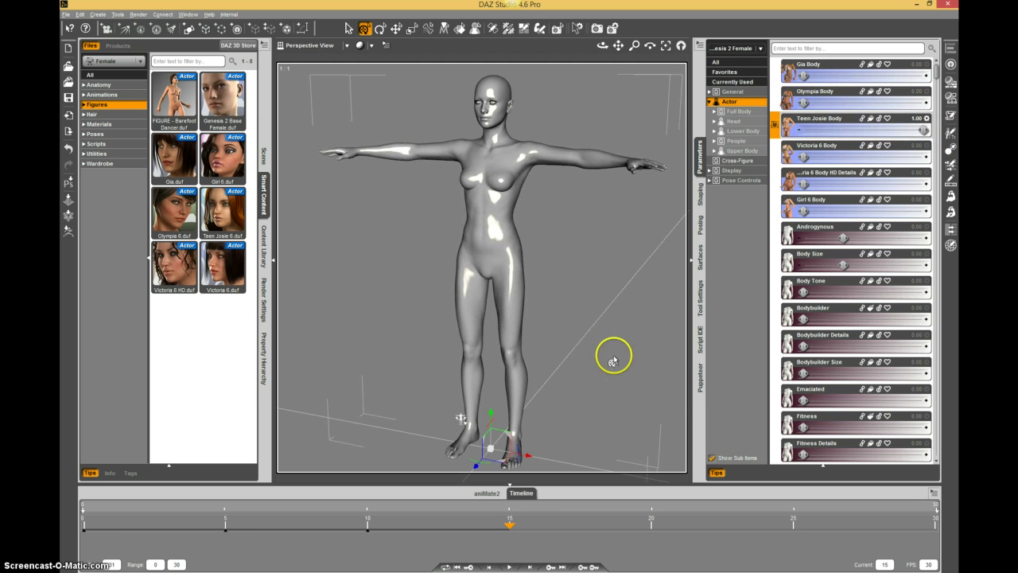
left_click_drag(496, 531, 370, 528)
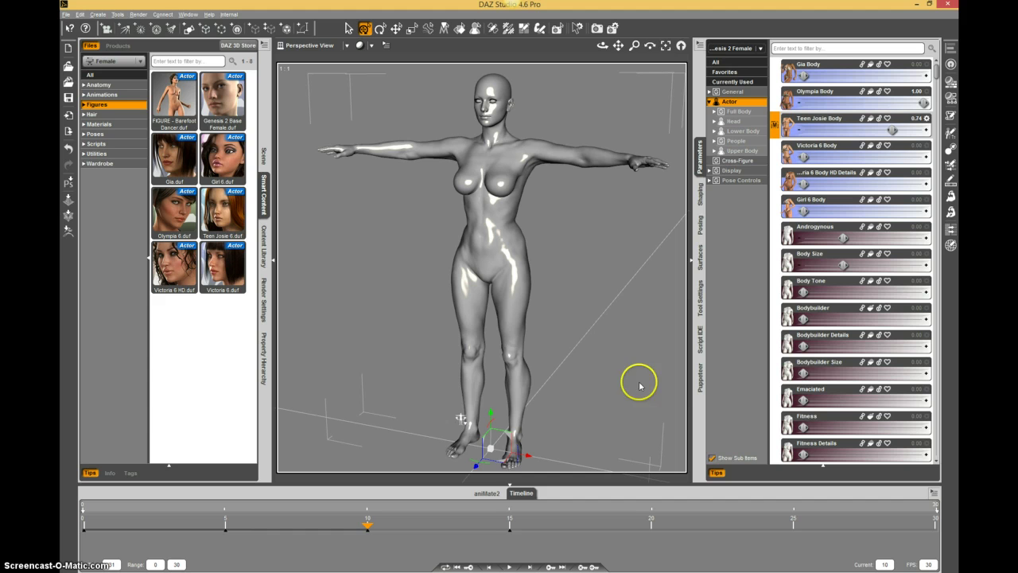
left_click_drag(894, 129, 805, 130)
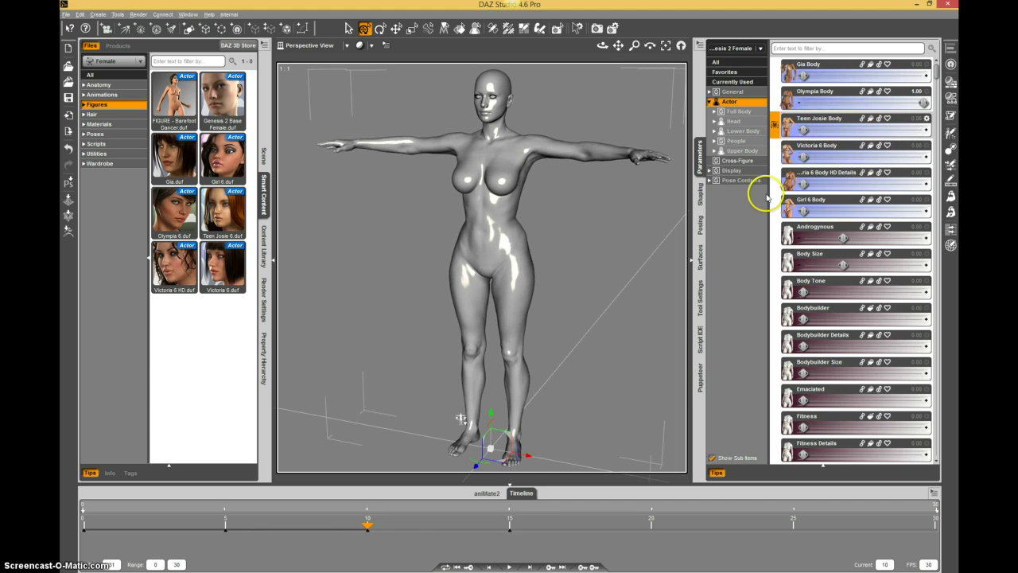
left_click_drag(371, 526, 651, 525)
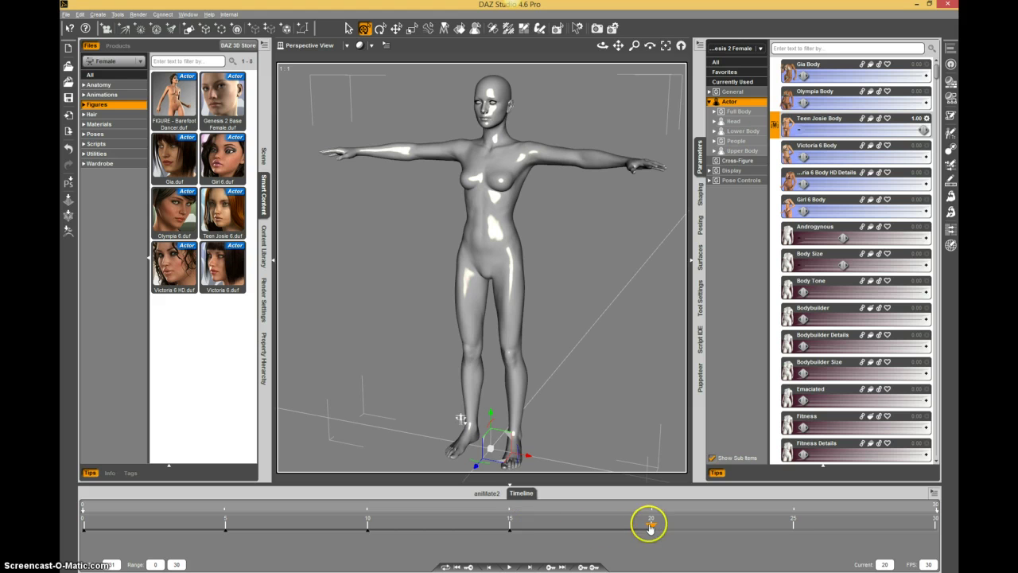
- Key Victoria 6 Body at 1 on frame 20 and zero it at frame 15
left_click_drag(924, 130, 795, 125)
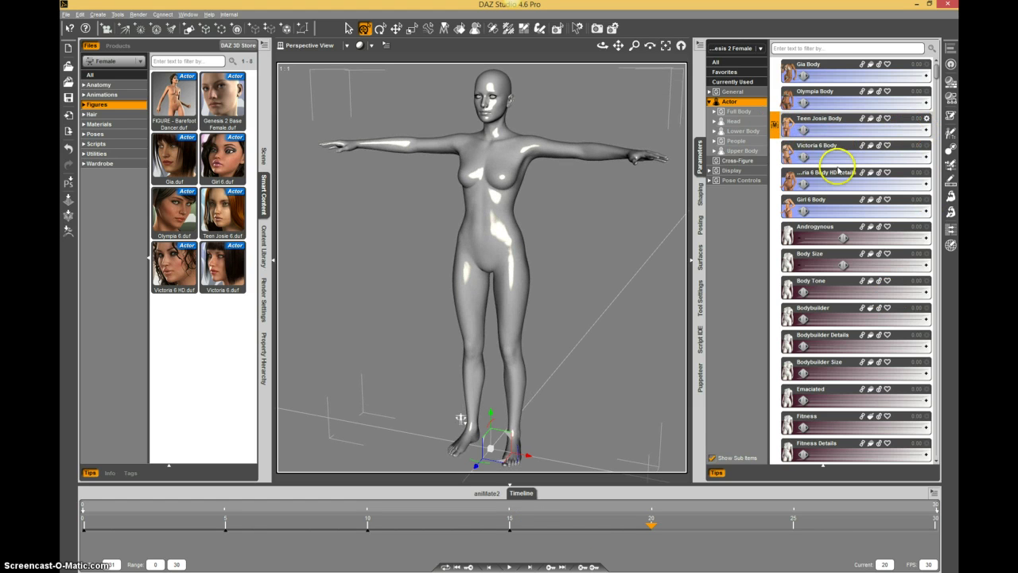
left_click_drag(819, 163, 927, 160)
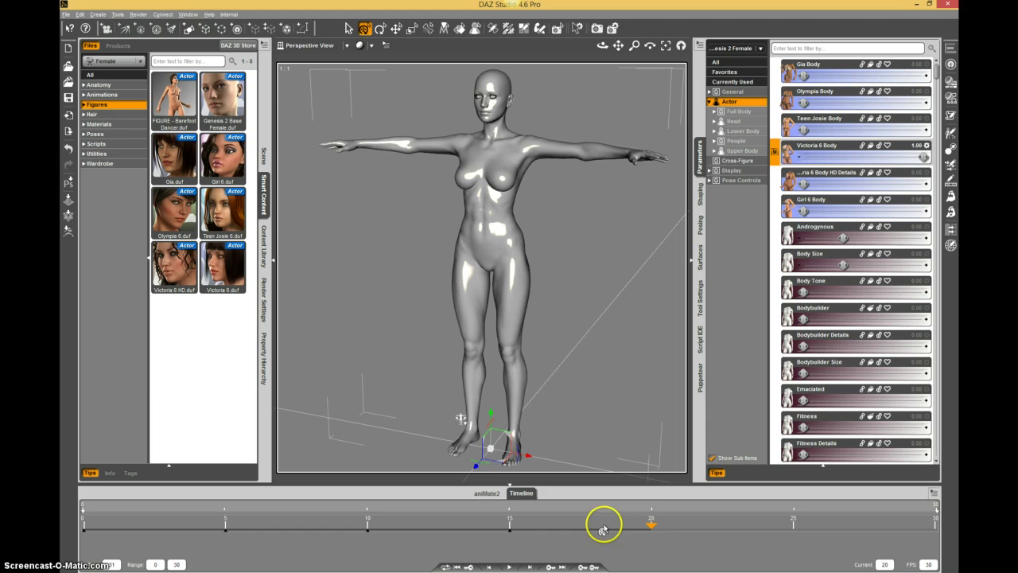
left_click_drag(629, 530, 514, 527)
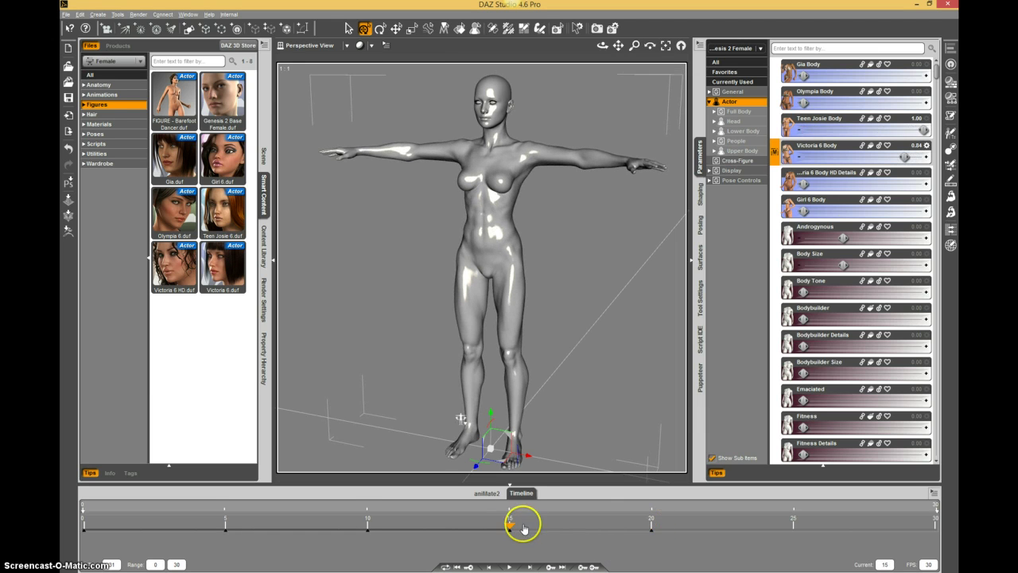
left_click_drag(900, 157, 803, 159)
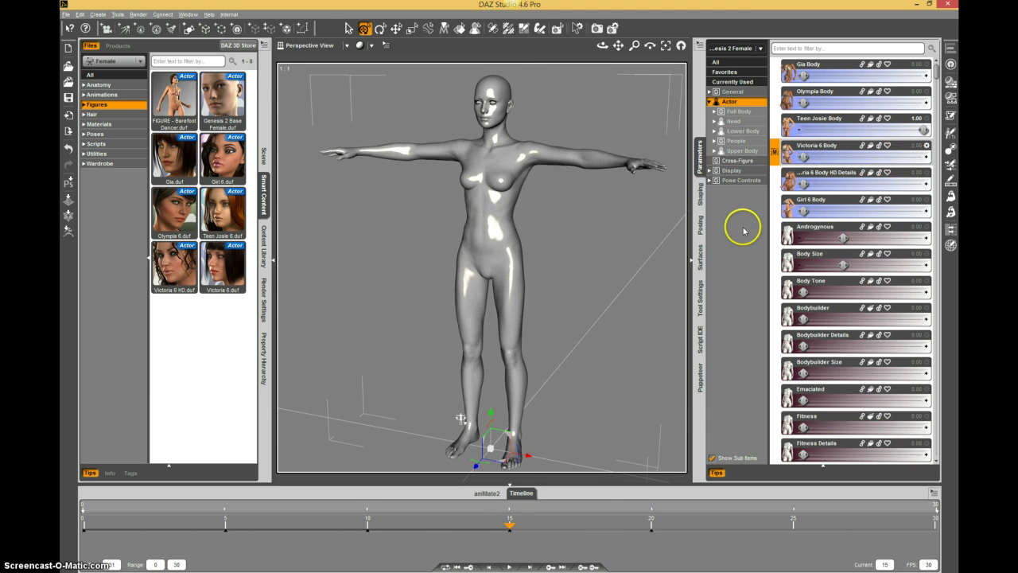
left_click_drag(510, 531, 784, 526)
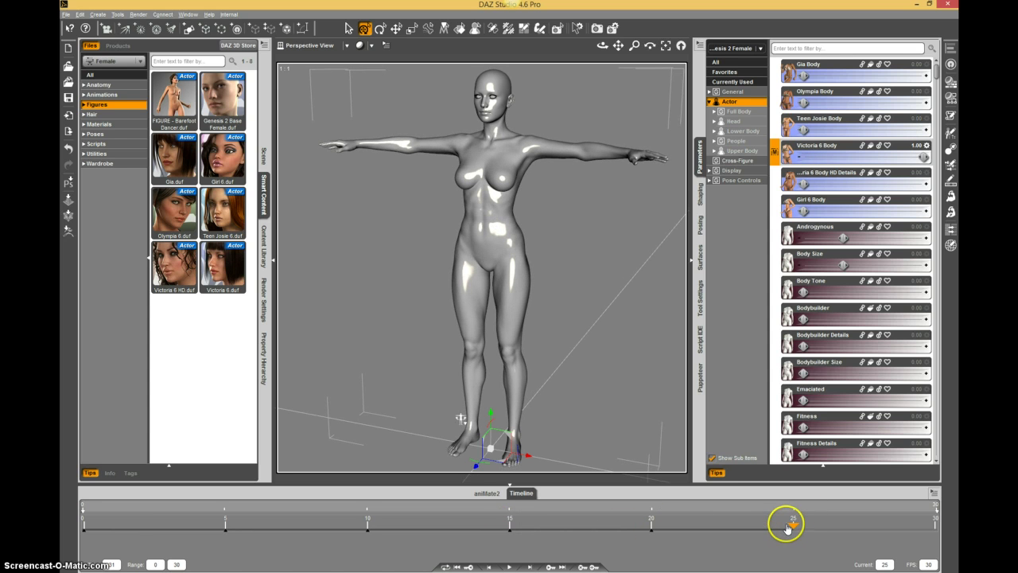
- At frame 25 swap Victoria 6 for Girl 6 Body, zero Girl 6 at frame 20, then at 30
left_click_drag(923, 157, 811, 153)
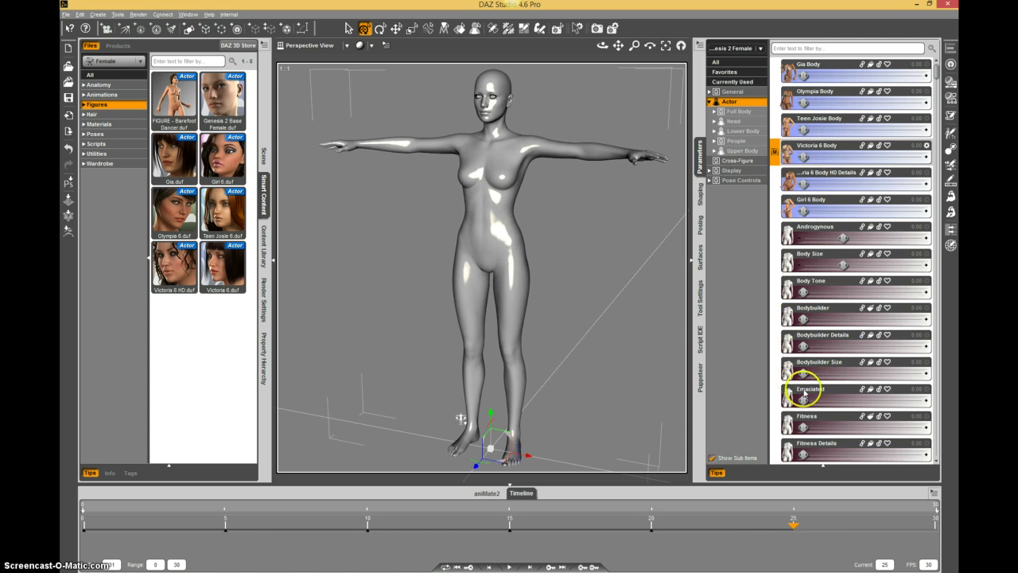
left_click_drag(805, 212, 950, 221)
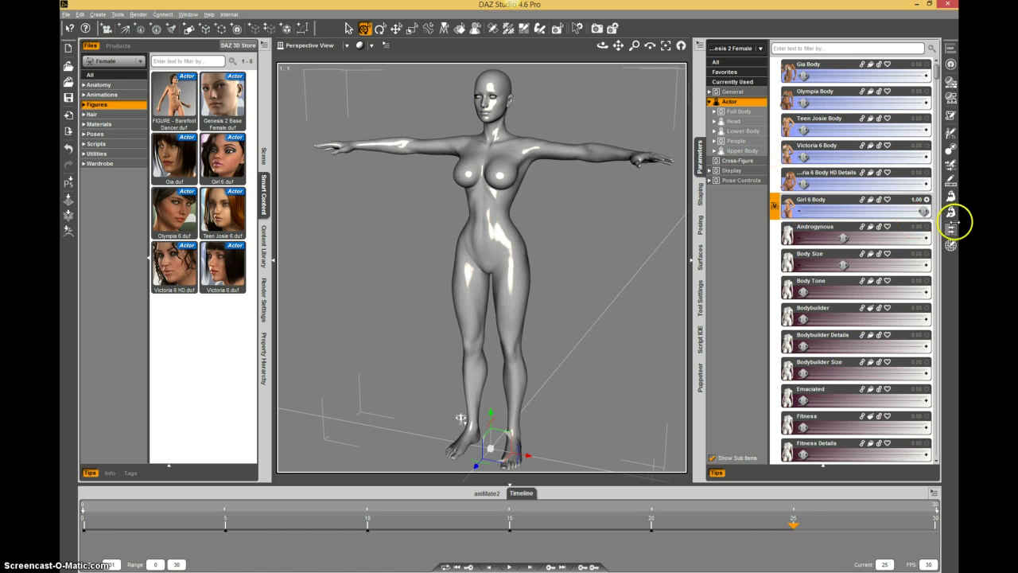
left_click_drag(680, 535, 653, 527)
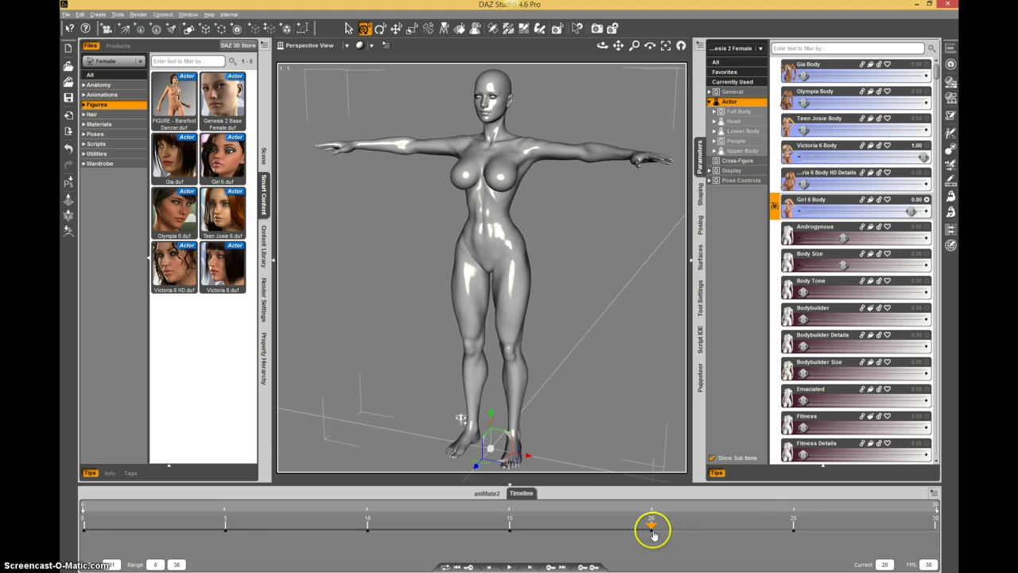
left_click_drag(908, 213, 750, 216)
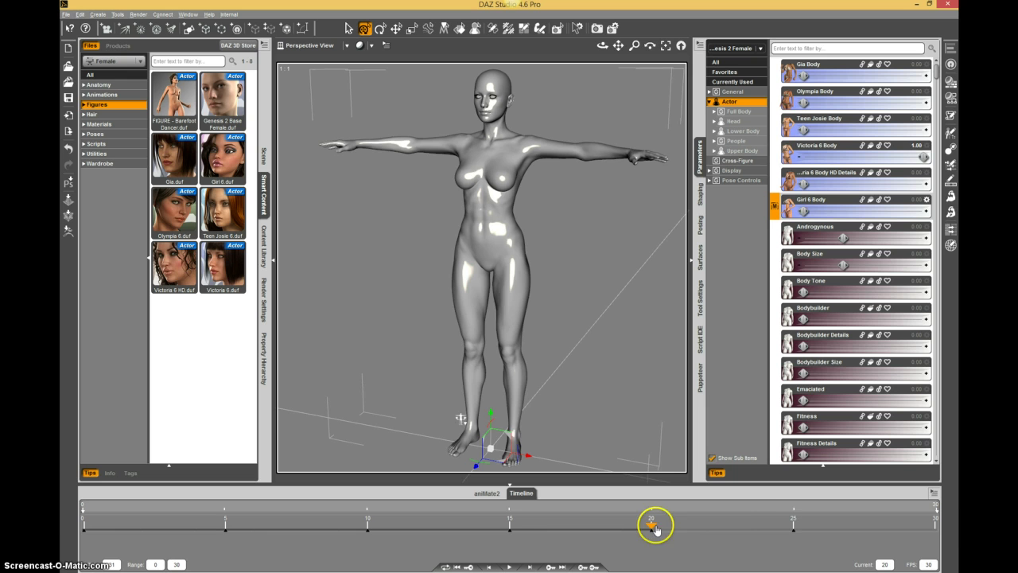
left_click_drag(654, 528, 936, 526)
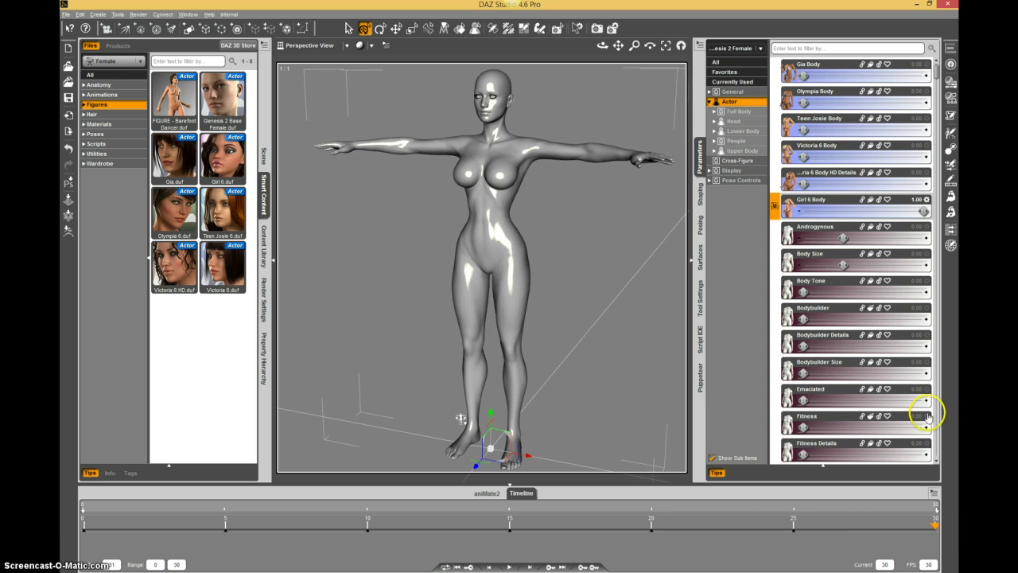
left_click_drag(917, 215, 775, 211)
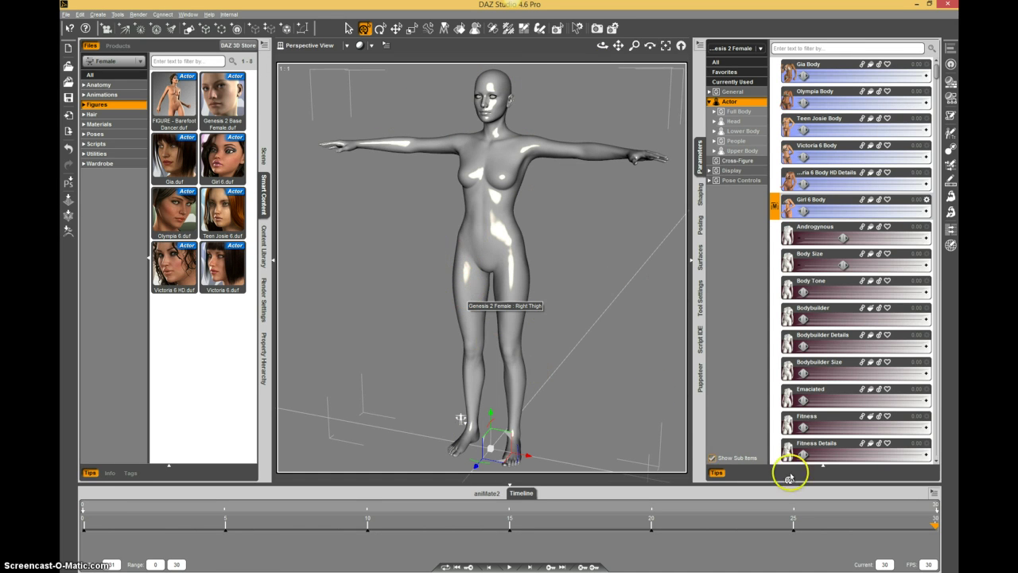
- Scrub back to frame 20 and then frame 5 to check the Victoria 6 and Gia Body values
left_click_drag(936, 523, 90, 527)
left_click(229, 537)
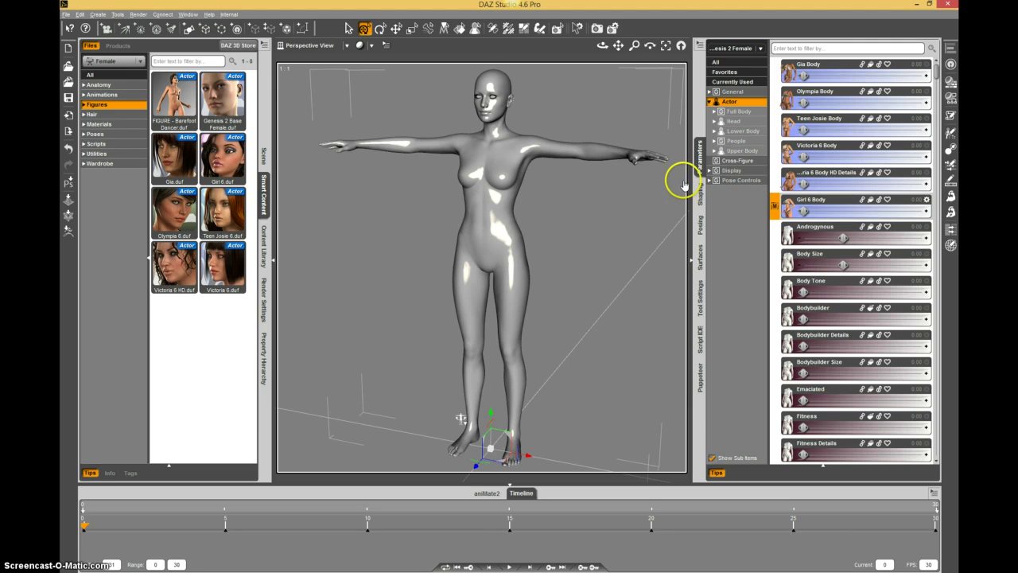
- Enable Parameters Edit Mode, select Actor, and start Create New Property on the figure
right_click(733, 199)
left_click(734, 205)
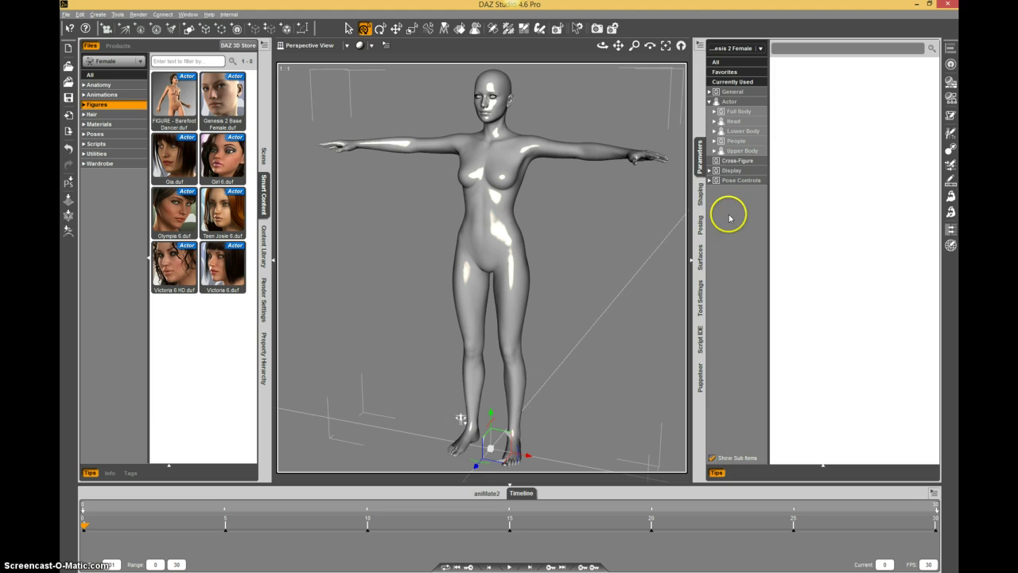
left_click(729, 101)
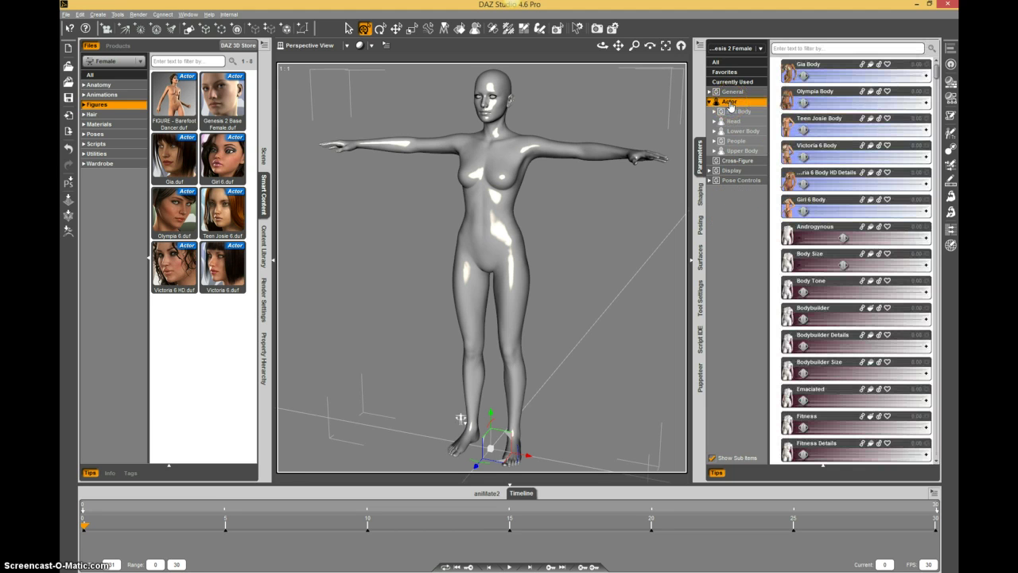
right_click(743, 228)
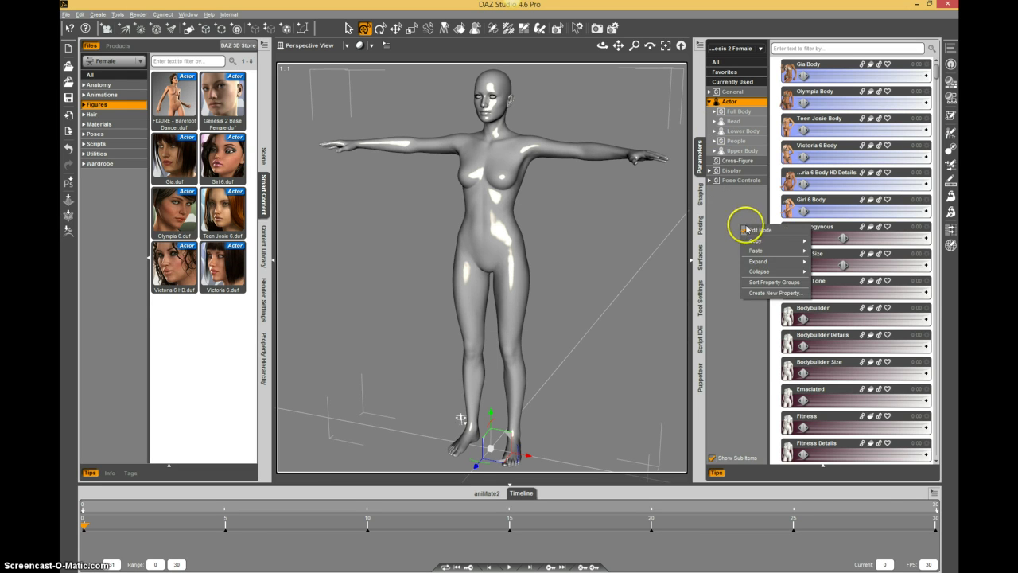
left_click(768, 284)
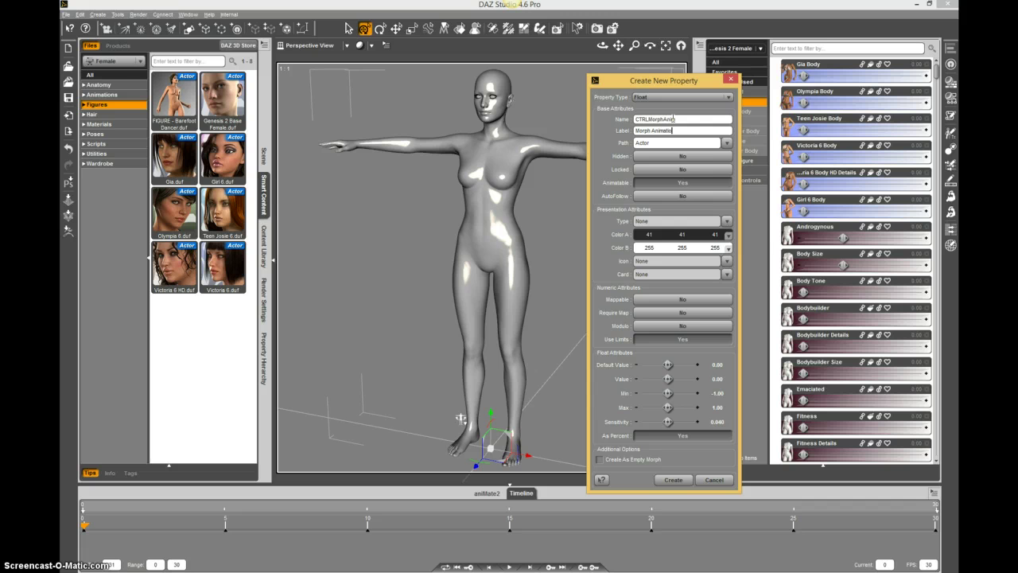
- Make CTRLMorphAnim a Modifier/Shape property limited 0 to 1 with As Percent off
left_click(725, 221)
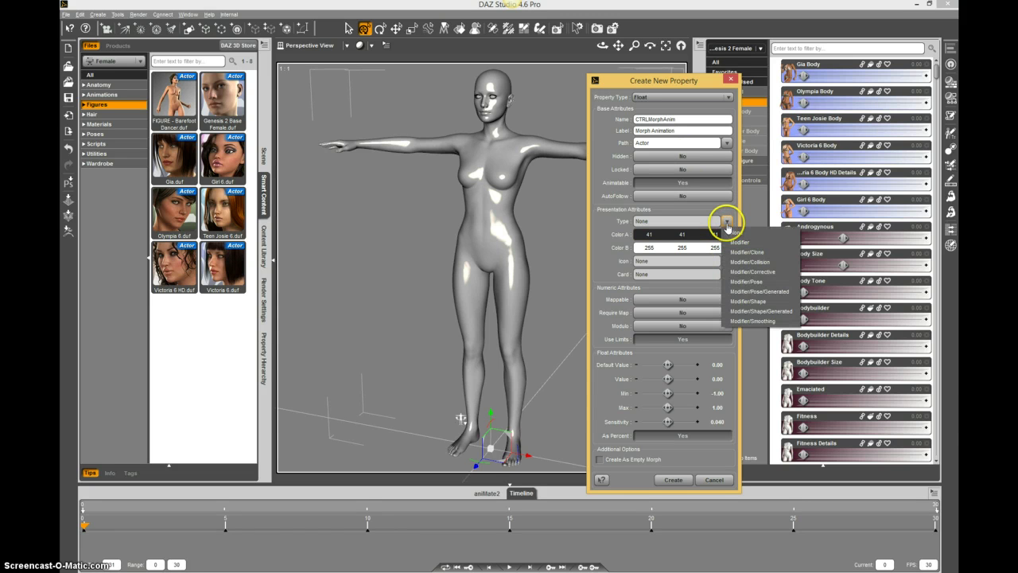
left_click(755, 300)
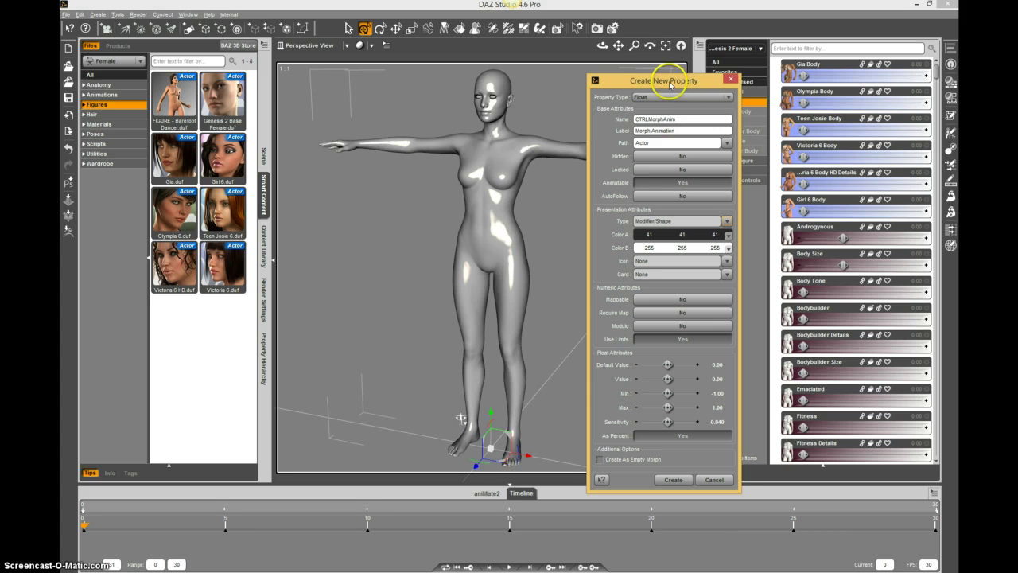
left_click_drag(675, 80, 567, 77)
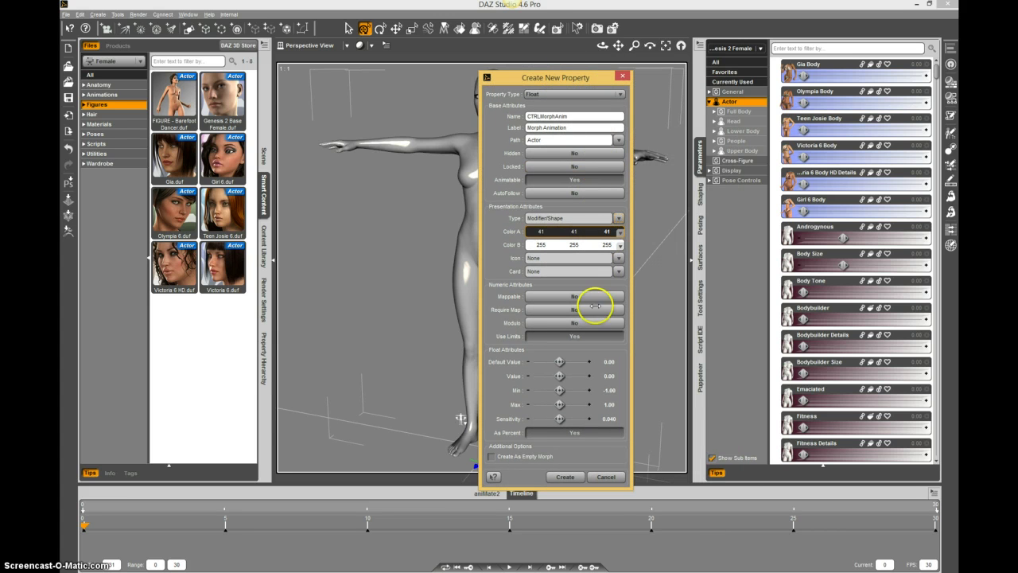
left_click(609, 391)
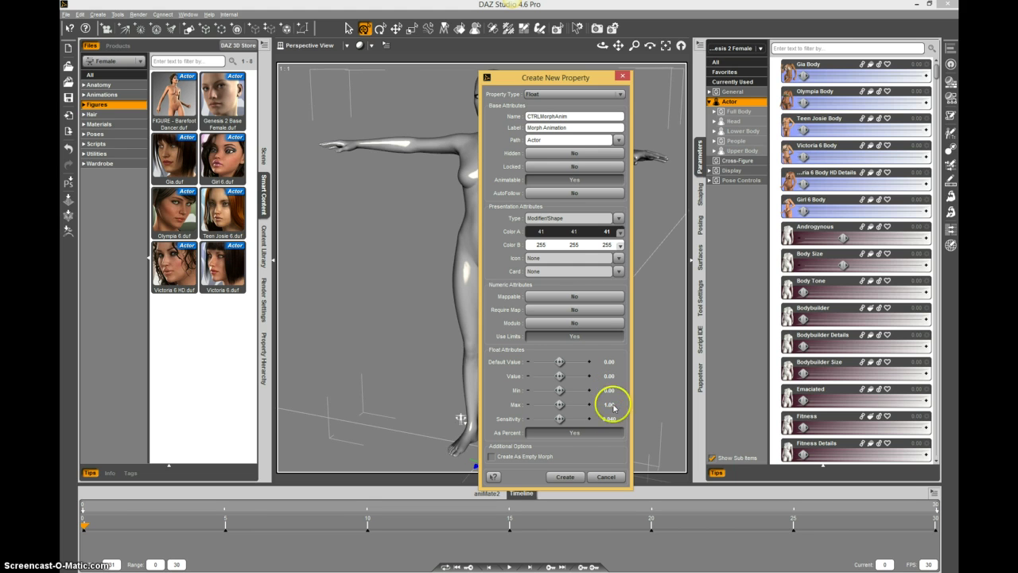
left_click(609, 405)
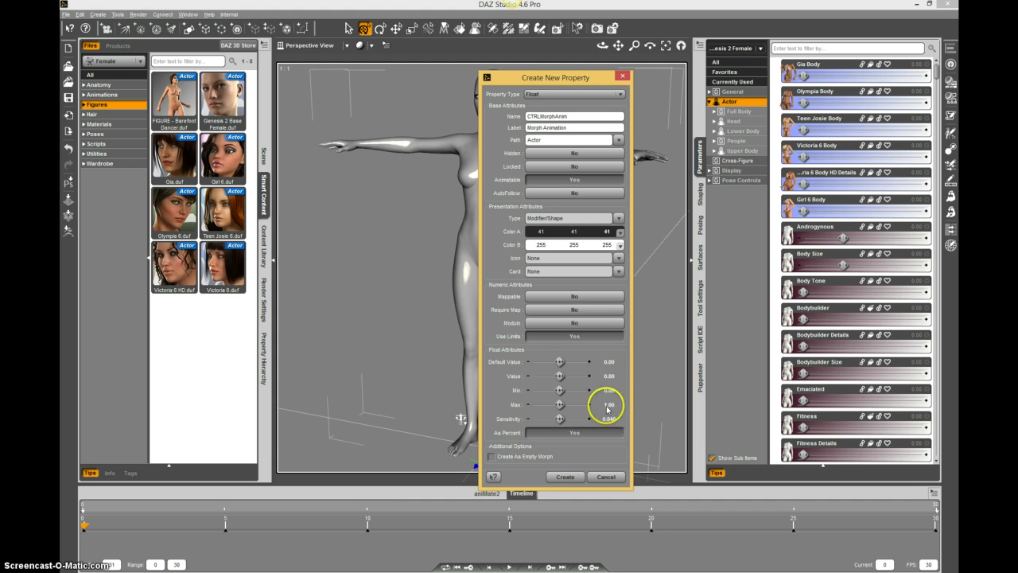
left_click(566, 431)
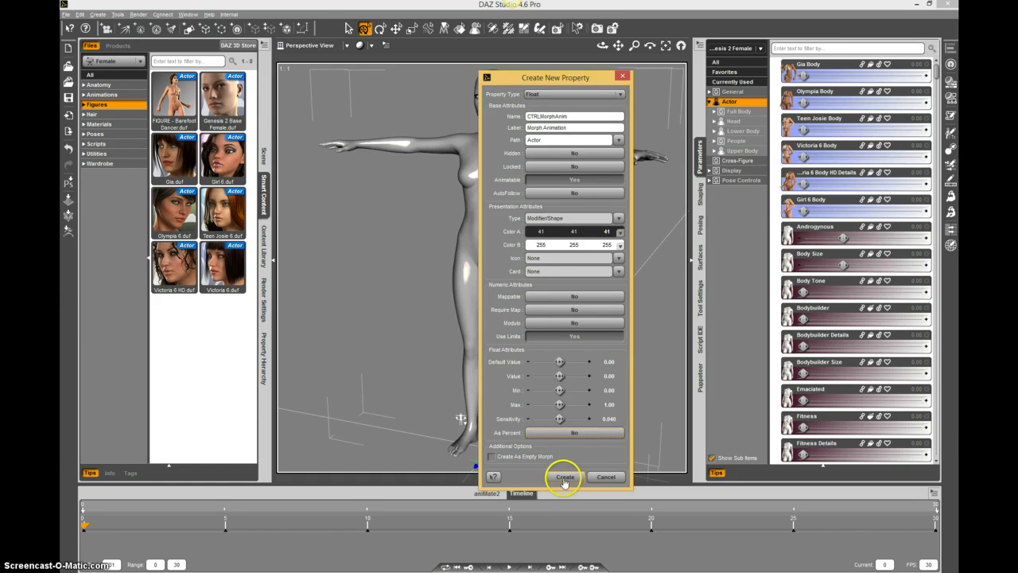
- Create the Morph Animation dial and open ERC Freeze on it with Keyed (Extract from Play Range) ticked
left_click(565, 478)
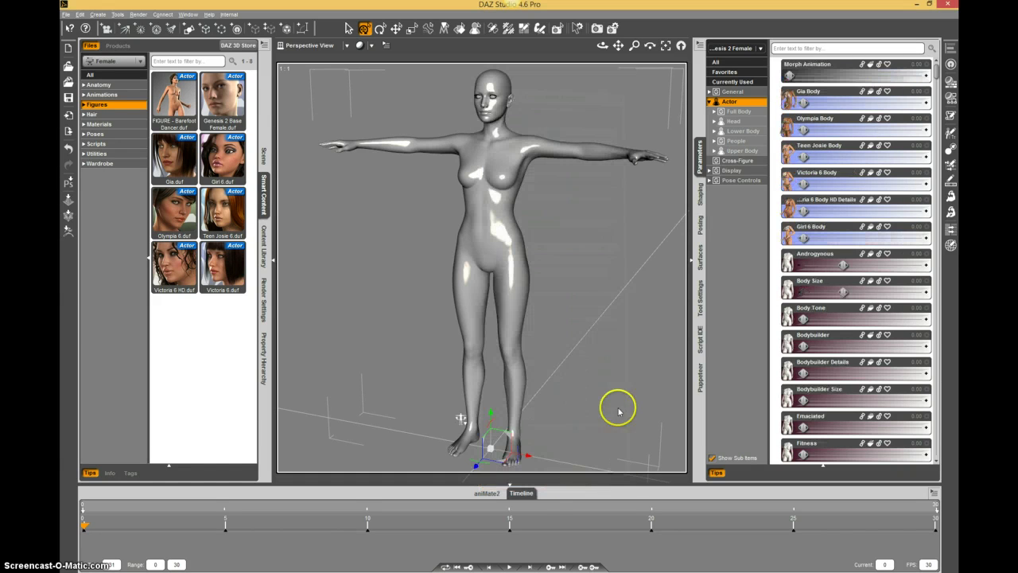
left_click(782, 78)
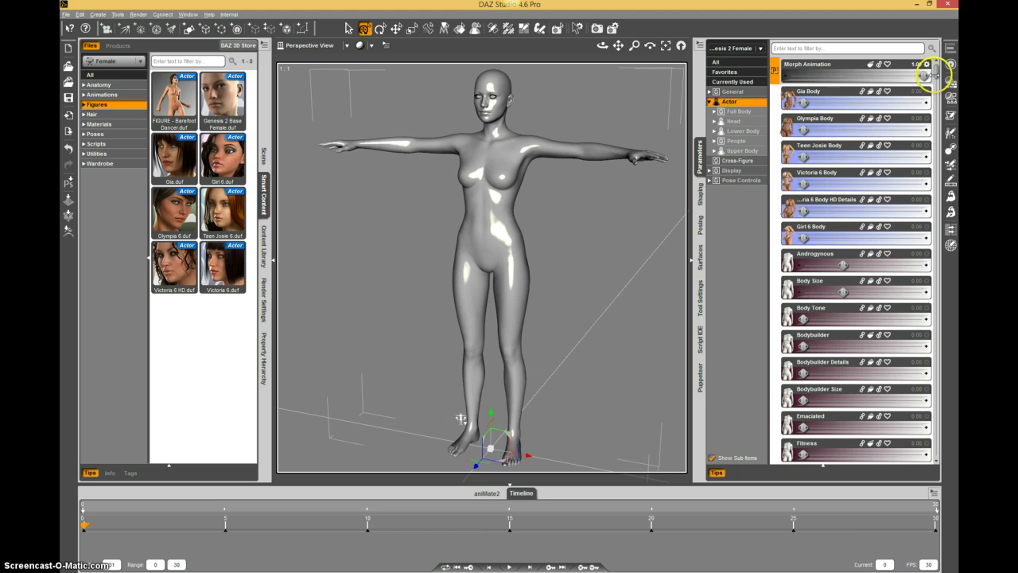
right_click(776, 78)
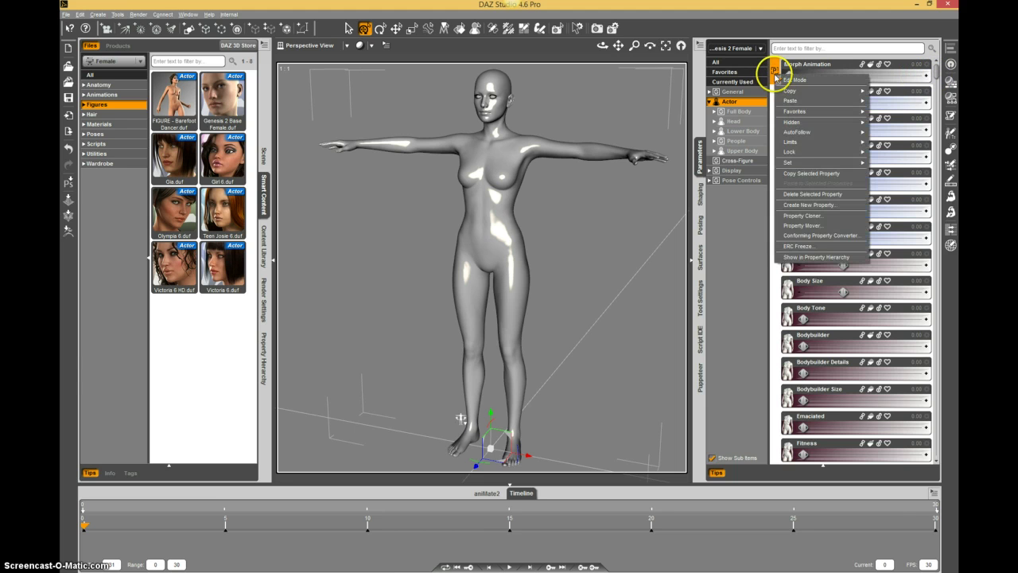
left_click(813, 244)
left_click_drag(755, 119, 665, 98)
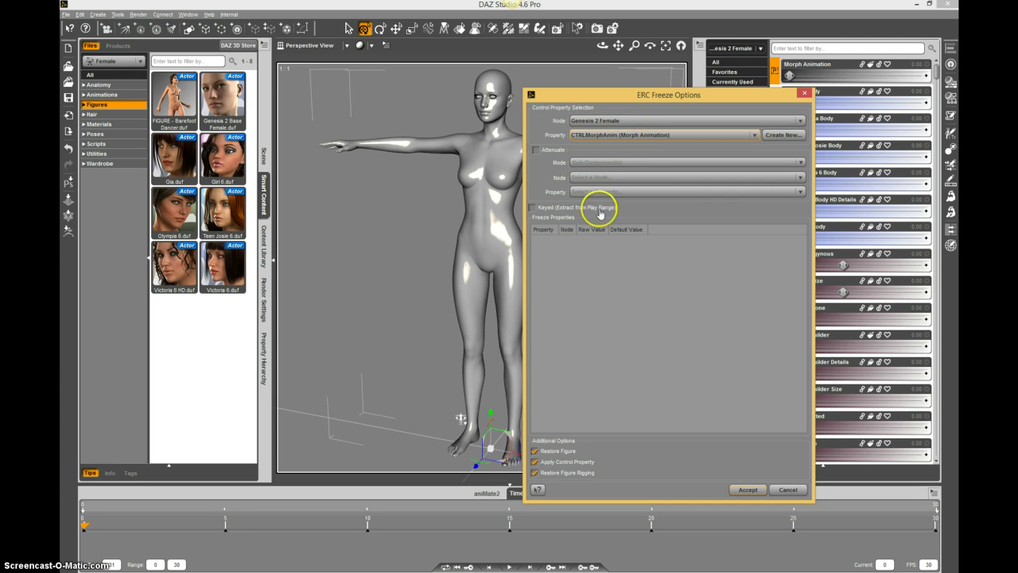
left_click(534, 208)
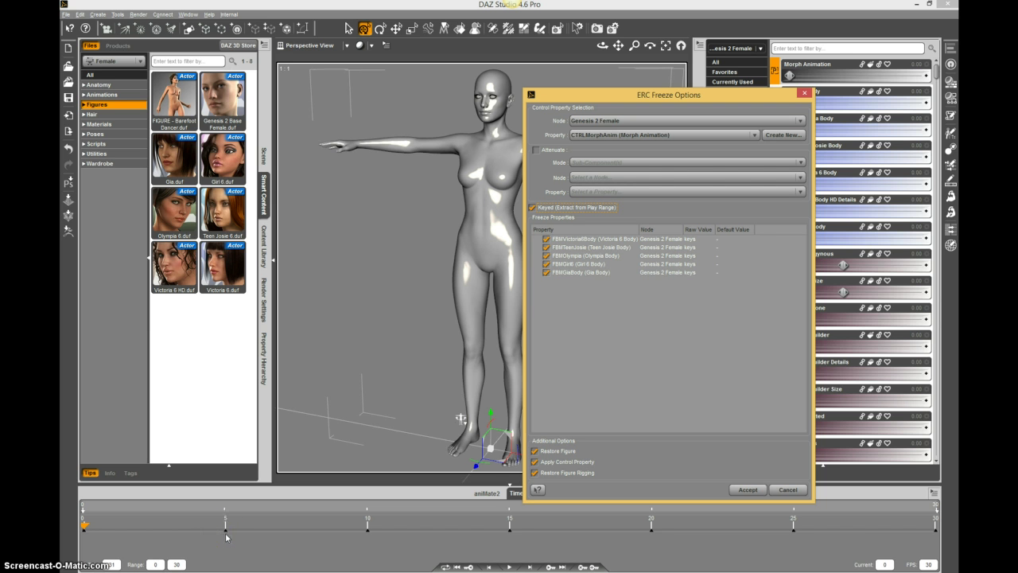
left_click_drag(681, 97, 598, 89)
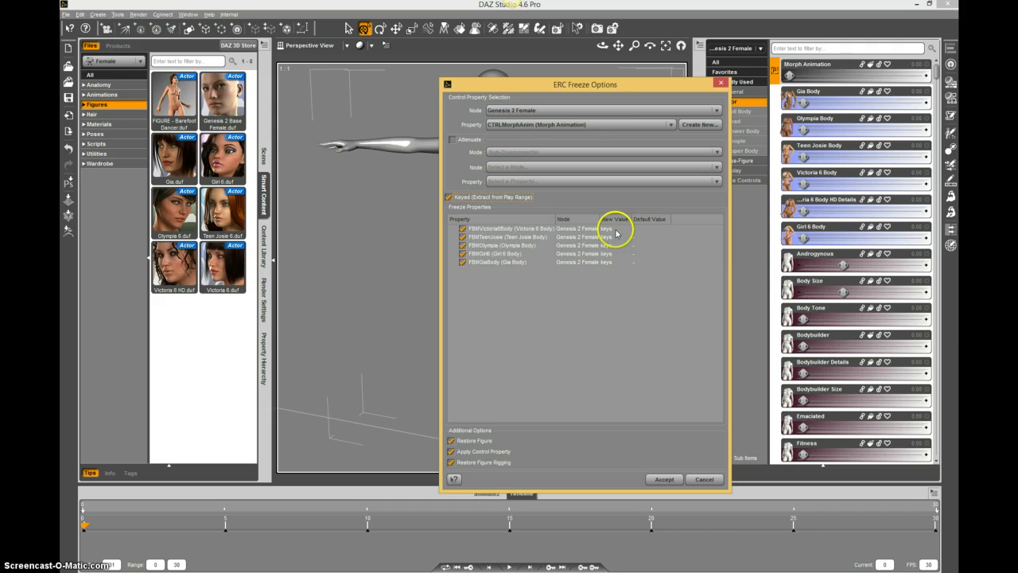
- Accept the ERC freeze, then drag Morph Animation up and back to 0.00 to test the blend
left_click(663, 479)
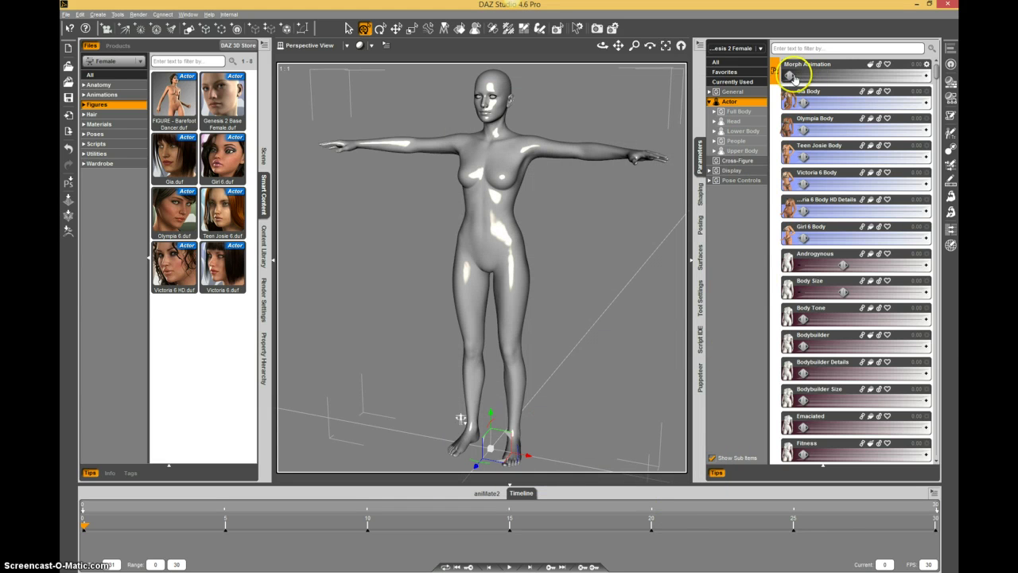
left_click_drag(789, 75, 900, 76)
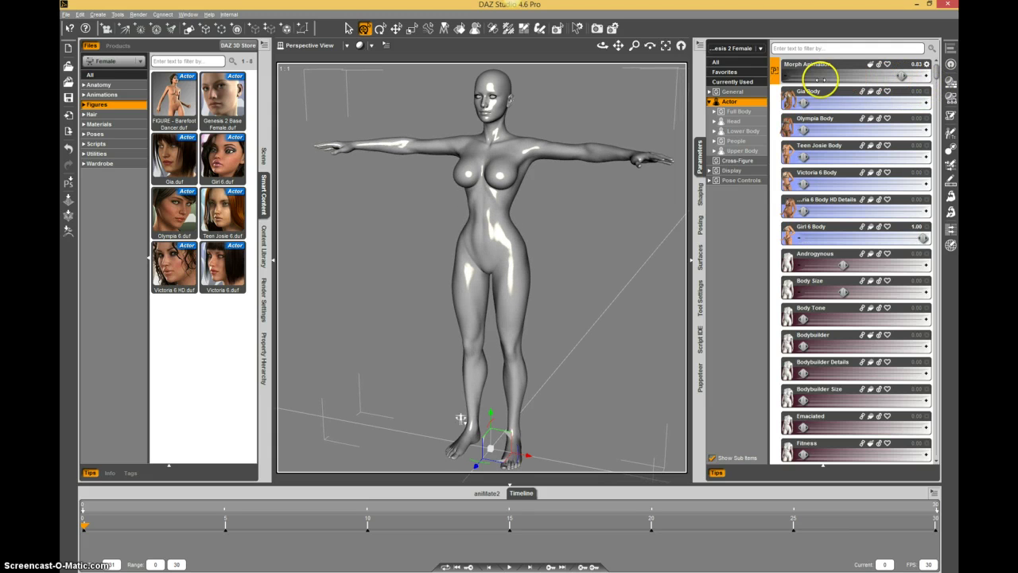
left_click_drag(819, 77, 790, 74)
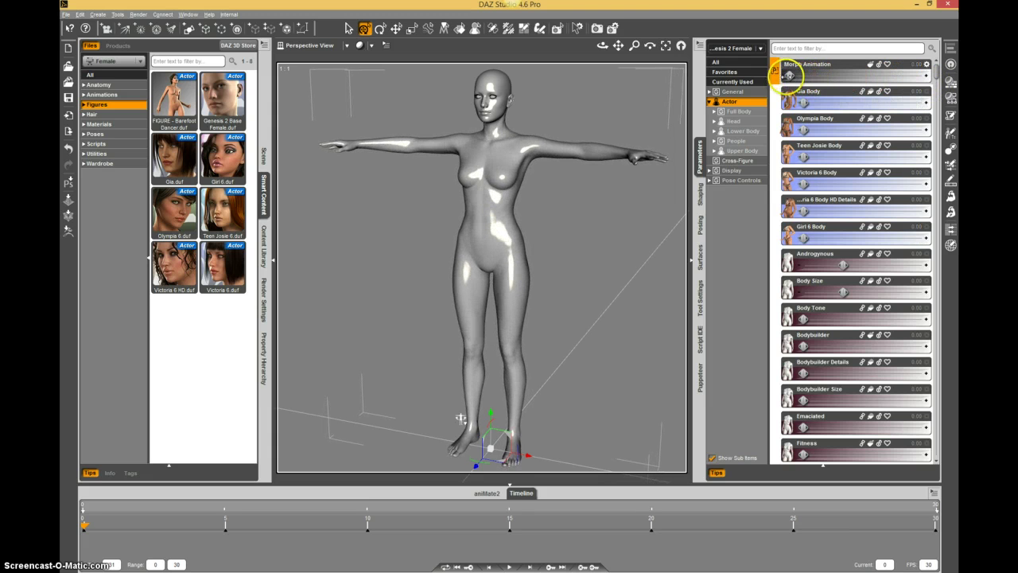